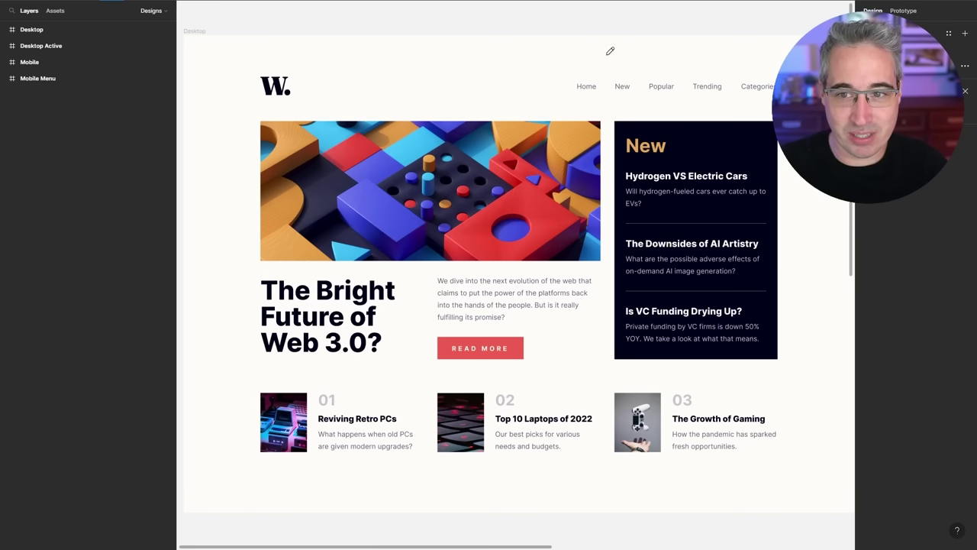
Draw an 80.83 × 80.83 grey D9D9D9 rectangle (Rectangle 1) over the W. logo
{"action": "left_click_drag", "start_coordinate": [571, 102], "coordinate": [557, 90]}
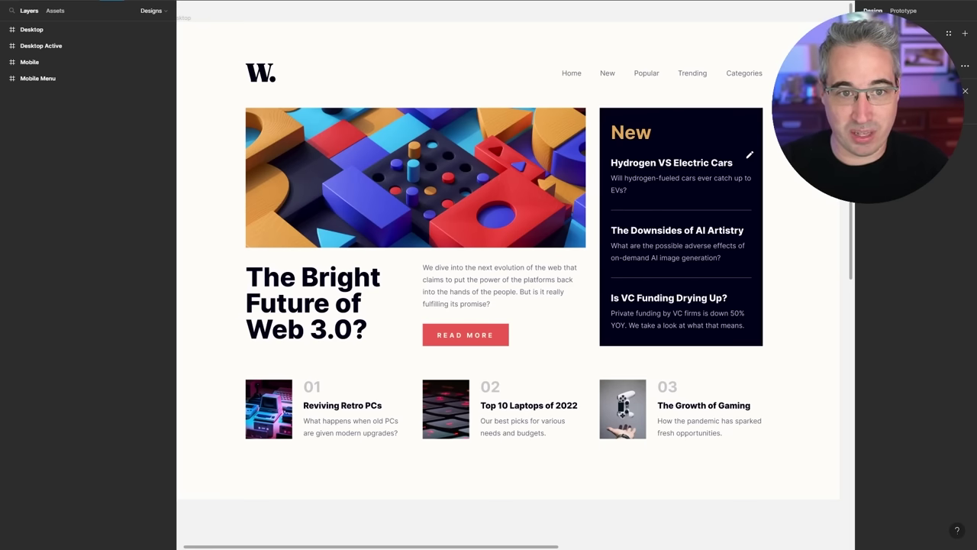
{"action": "scroll", "coordinate": [751, 216], "scroll_direction": "down", "scroll_amount": 1}
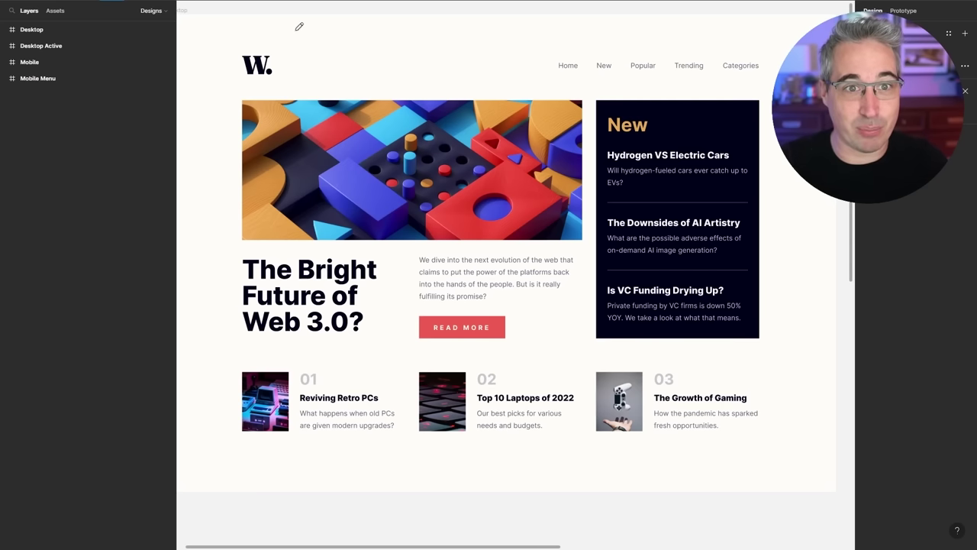
{"action": "mouse_move", "coordinate": [308, 47]}
{"action": "left_mouse_down"}
{"action": "mouse_move", "coordinate": [529, 77]}
{"action": "mouse_move", "coordinate": [632, 61]}
{"action": "left_mouse_up"}
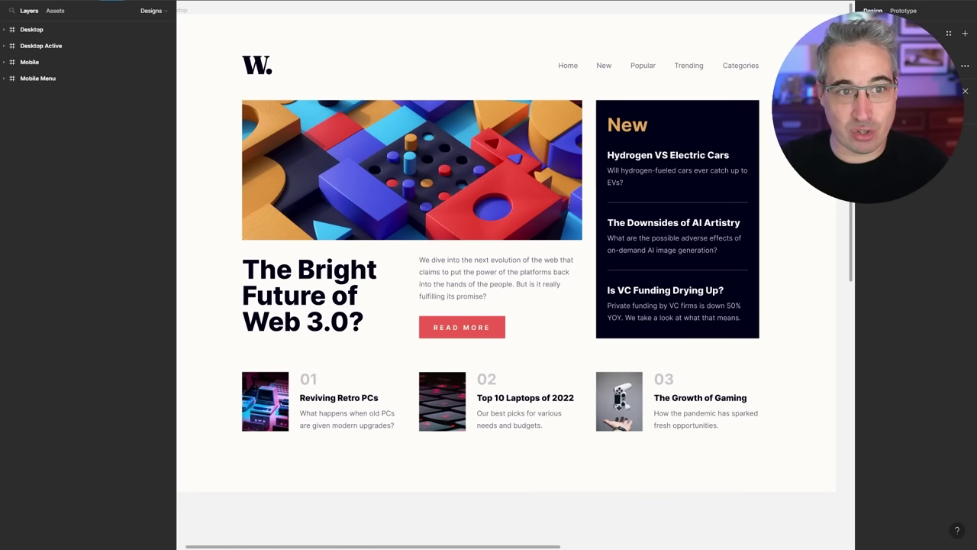
{"action": "left_click", "coordinate": [82, 3]}
{"action": "left_click", "coordinate": [81, 12]}
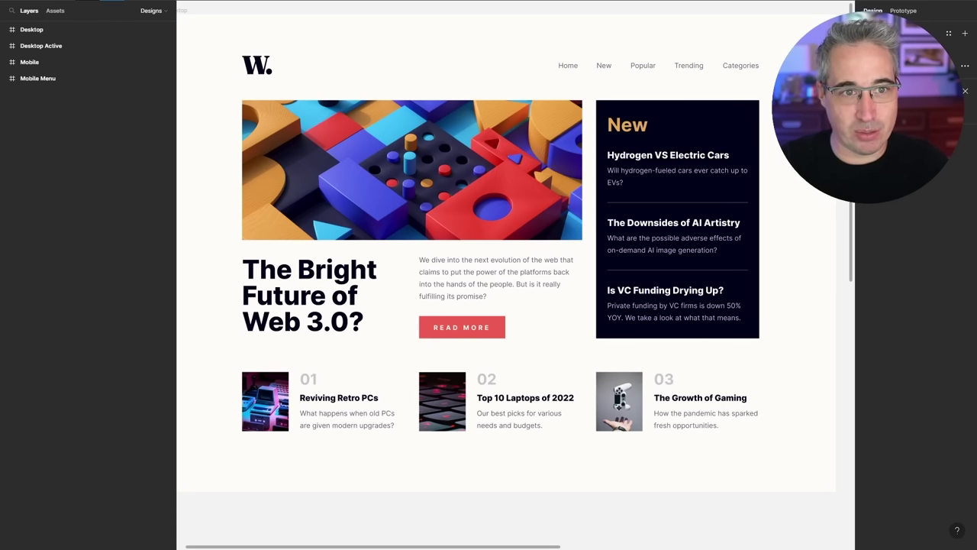
{"action": "key", "text": "Escape"}
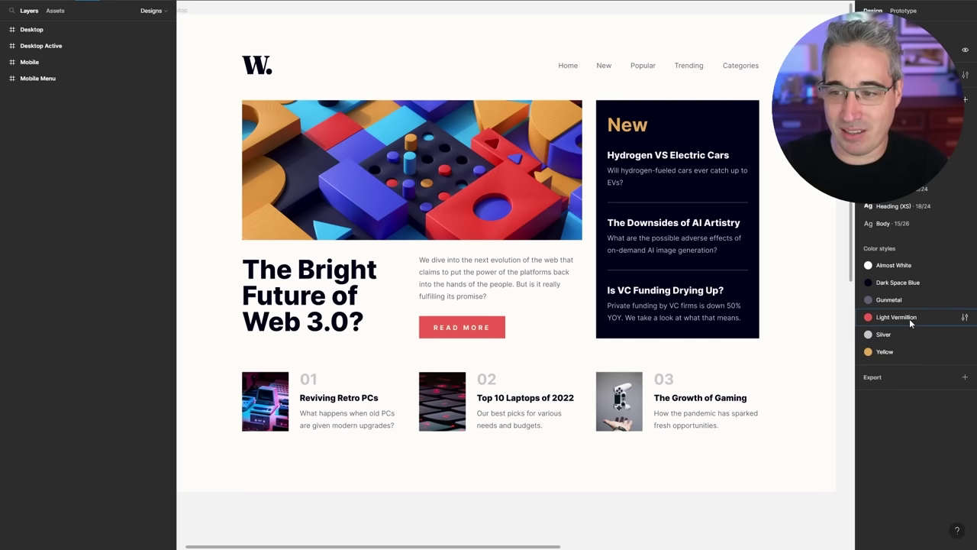
{"action": "left_click", "coordinate": [885, 351]}
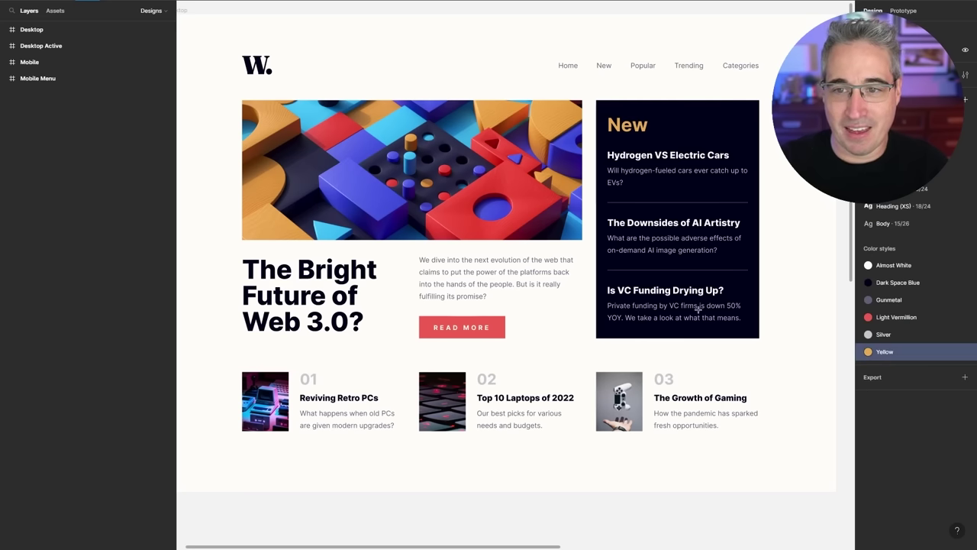
{"action": "mouse_move", "coordinate": [235, 47]}
{"action": "left_mouse_down"}
{"action": "mouse_move", "coordinate": [293, 93]}
{"action": "mouse_move", "coordinate": [283, 84]}
{"action": "mouse_move", "coordinate": [297, 71]}
{"action": "mouse_move", "coordinate": [212, 68]}
{"action": "mouse_move", "coordinate": [276, 68]}
{"action": "left_mouse_up"}
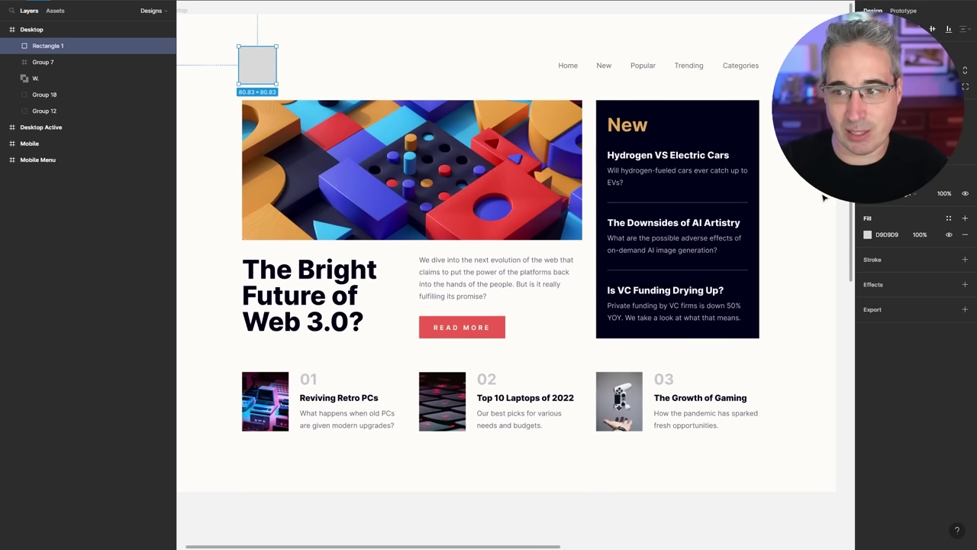
Set the logo box's fill opacity to 75%
{"action": "left_click", "coordinate": [919, 235]}
{"action": "type", "text": "50"}
{"action": "key", "text": "Return"}
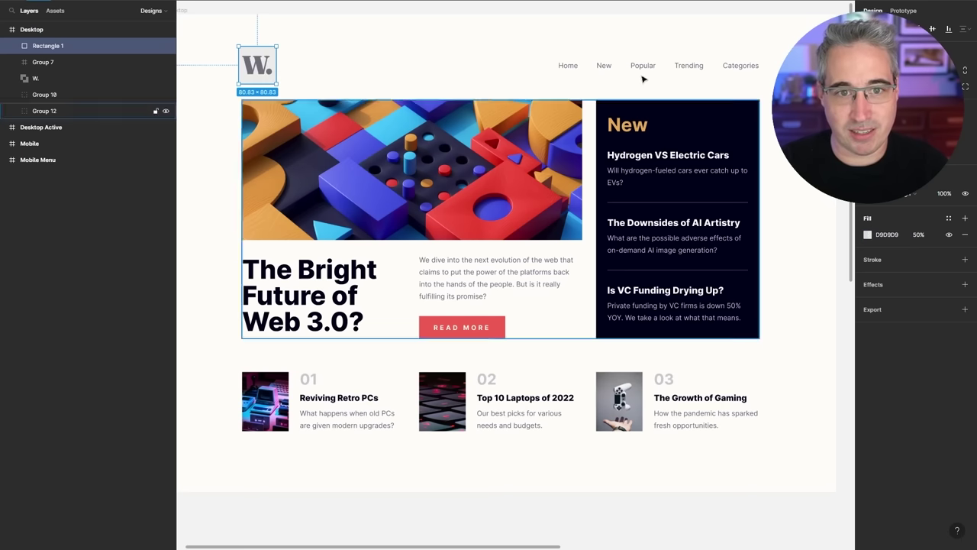
{"action": "left_click", "coordinate": [927, 238]}
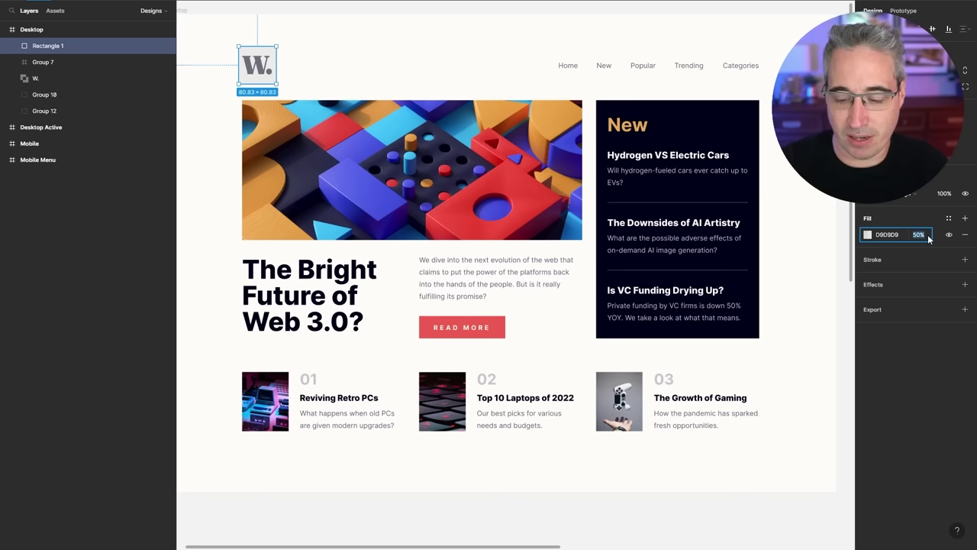
{"action": "type", "text": "75"}
{"action": "key", "text": "Return"}
Copy the logo box onto the navigation links and resize it to 451.69 × 67.13
{"action": "left_click", "coordinate": [299, 38]}
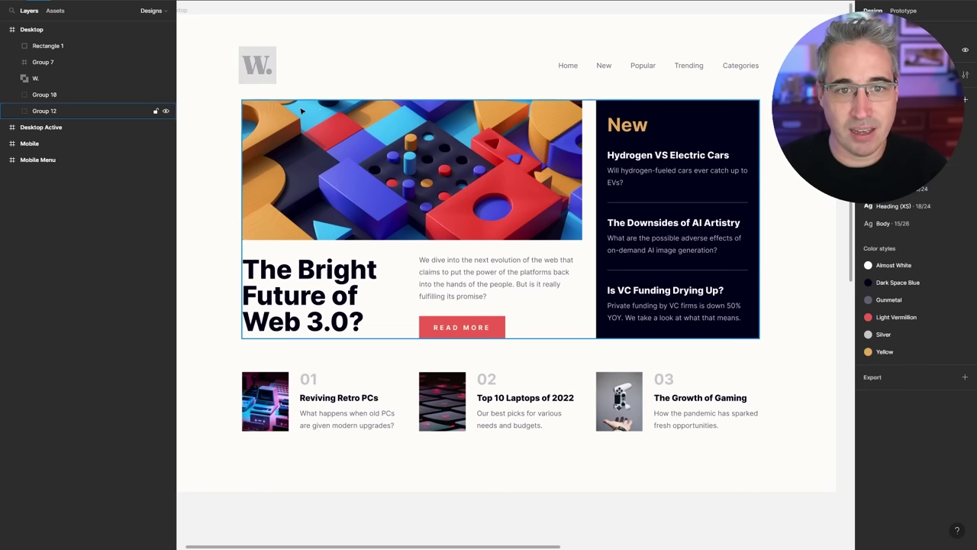
{"action": "left_click", "coordinate": [266, 74]}
{"action": "left_click_drag", "start_coordinate": [256, 76], "coordinate": [761, 81]}
{"action": "left_click_drag", "start_coordinate": [539, 86], "coordinate": [550, 80]}
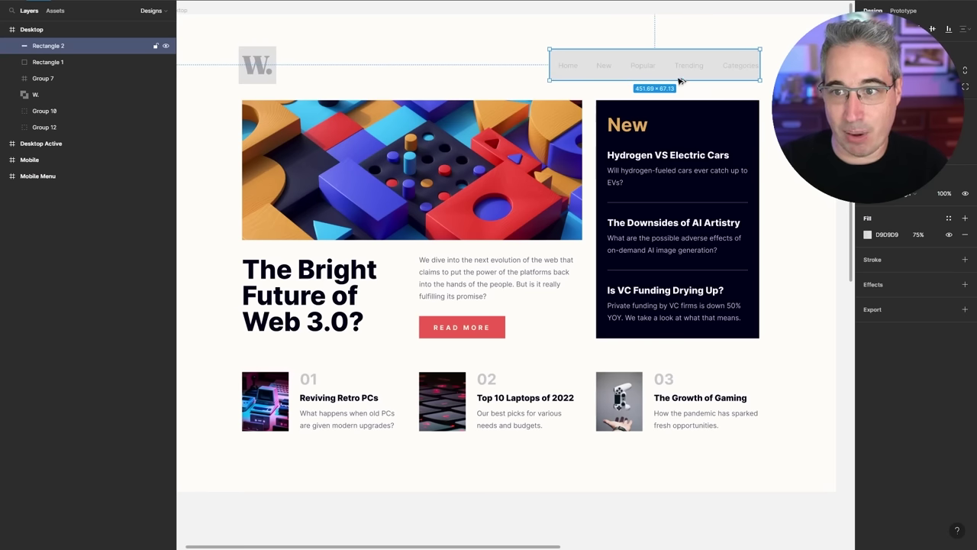
Place duplicate grey boxes over the New sidebar and across the whole hero image
{"action": "key", "text": "ctrl+d"}
{"action": "left_click_drag", "start_coordinate": [733, 72], "coordinate": [762, 342]}
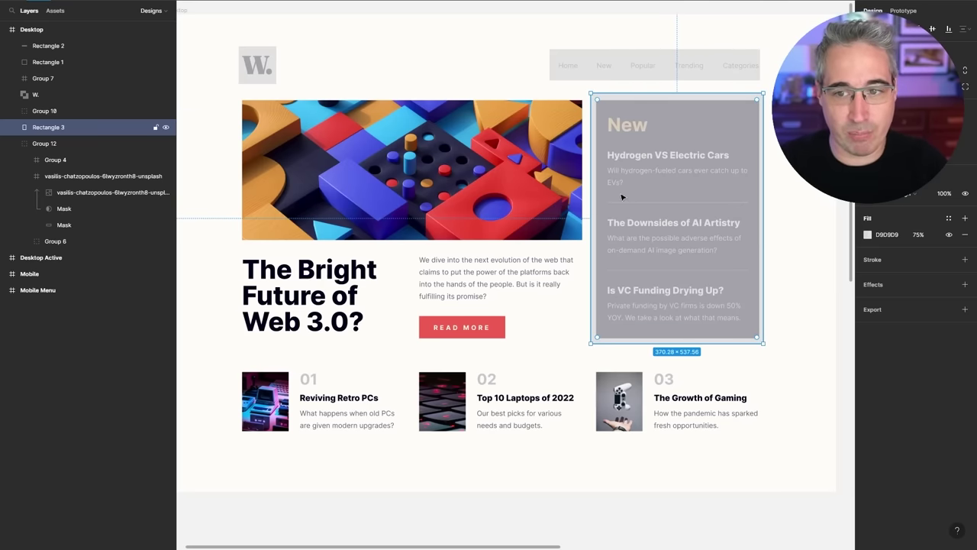
{"action": "left_click_drag", "start_coordinate": [632, 197], "coordinate": [317, 198]}
{"action": "left_click_drag", "start_coordinate": [412, 347], "coordinate": [586, 242]}
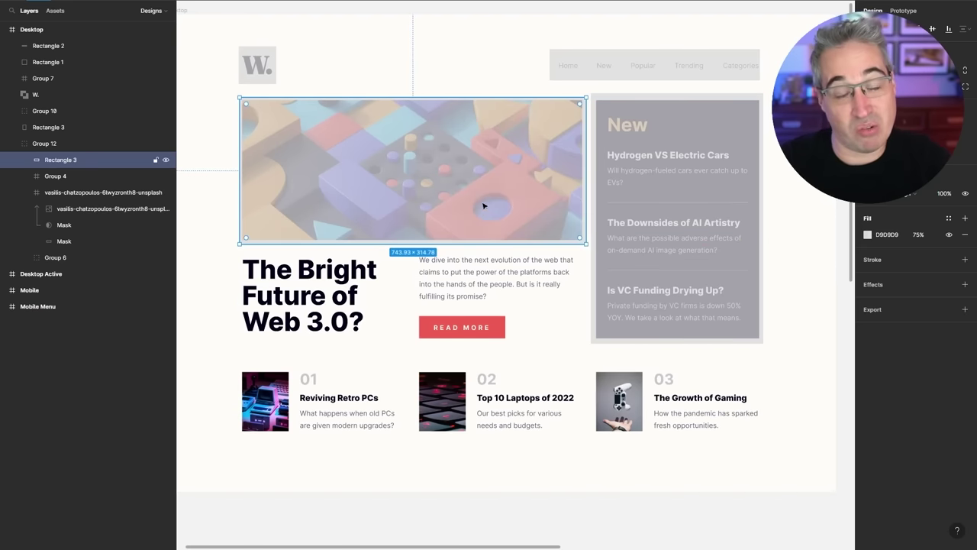
Add grey boxes over the headline (355.28 × 199.81) and the intro text block
{"action": "left_click_drag", "start_coordinate": [451, 149], "coordinate": [450, 300]}
{"action": "left_click_drag", "start_coordinate": [585, 397], "coordinate": [387, 340]}
{"action": "left_click_drag", "start_coordinate": [328, 309], "coordinate": [491, 295]}
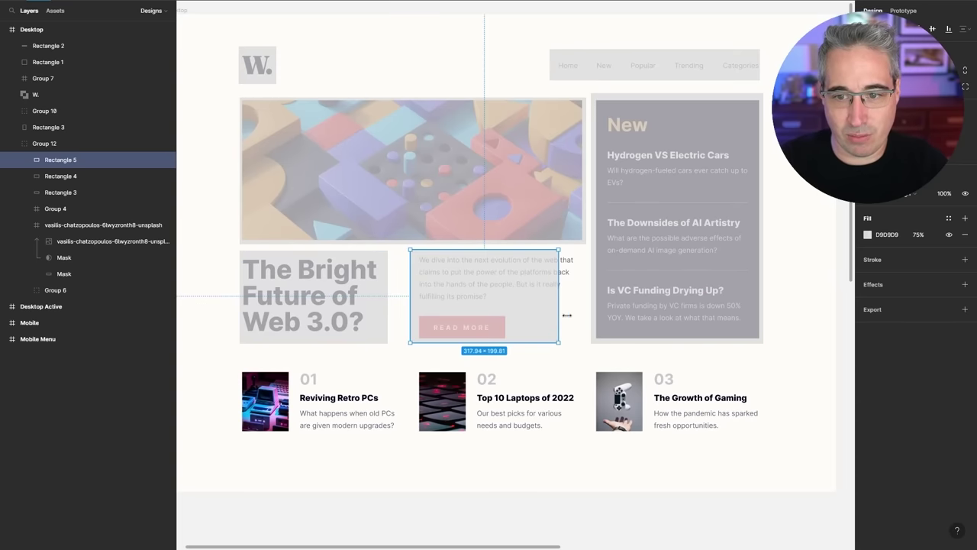
{"action": "left_click_drag", "start_coordinate": [566, 315], "coordinate": [583, 315]}
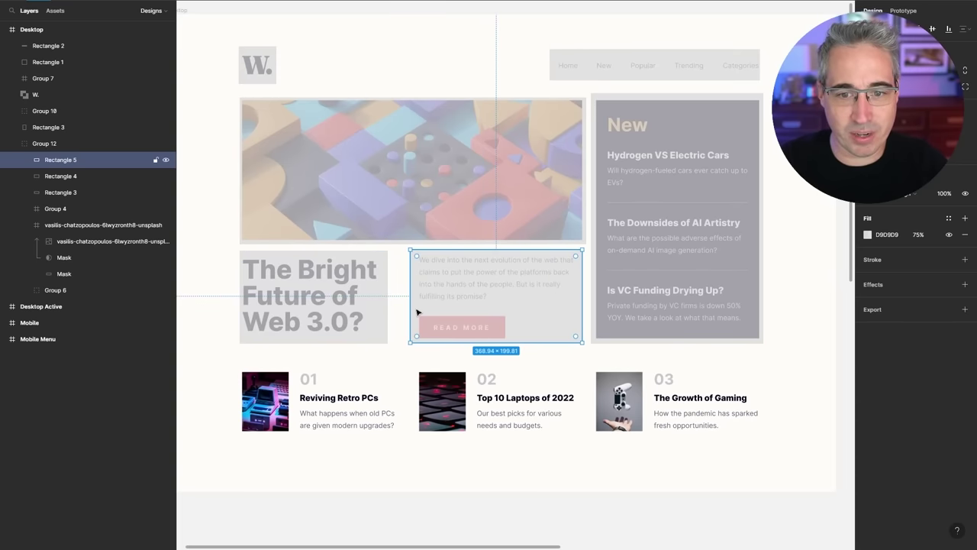
{"action": "mouse_move", "coordinate": [410, 309]}
{"action": "left_mouse_down"}
{"action": "mouse_move", "coordinate": [397, 315]}
{"action": "mouse_move", "coordinate": [413, 315]}
{"action": "mouse_move", "coordinate": [405, 305]}
{"action": "left_mouse_up"}
{"action": "left_click", "coordinate": [390, 312]}
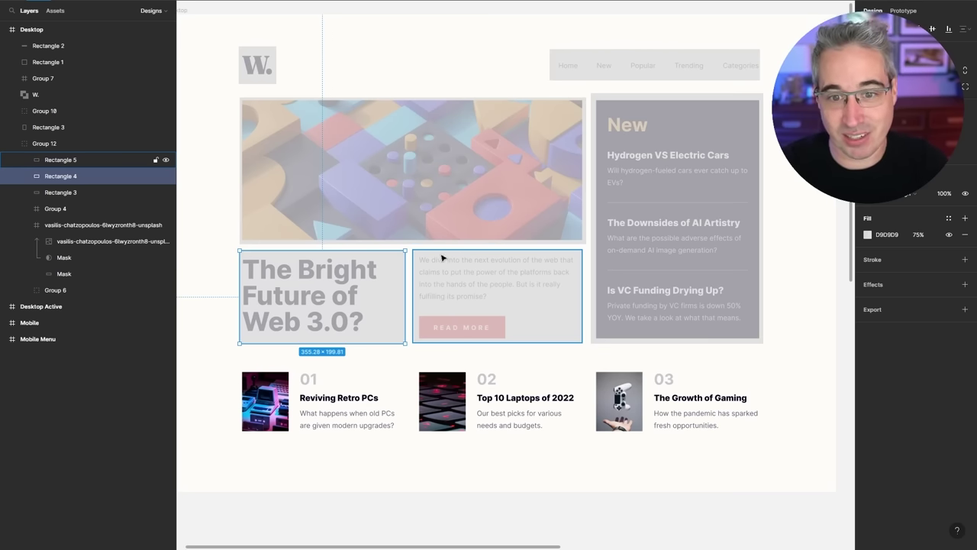
Copy the headline box into the bottom row and fit boxes over cards 01, 02 and 03
{"action": "left_click_drag", "start_coordinate": [342, 284], "coordinate": [337, 396]}
{"action": "left_click_drag", "start_coordinate": [336, 454], "coordinate": [585, 410]}
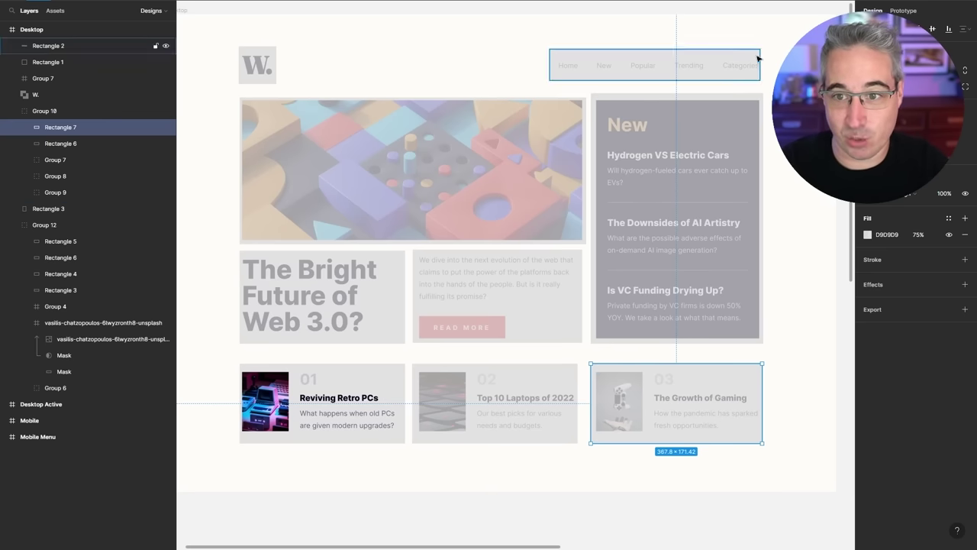
{"action": "left_click", "coordinate": [634, 158]}
{"action": "key", "text": "Escape"}
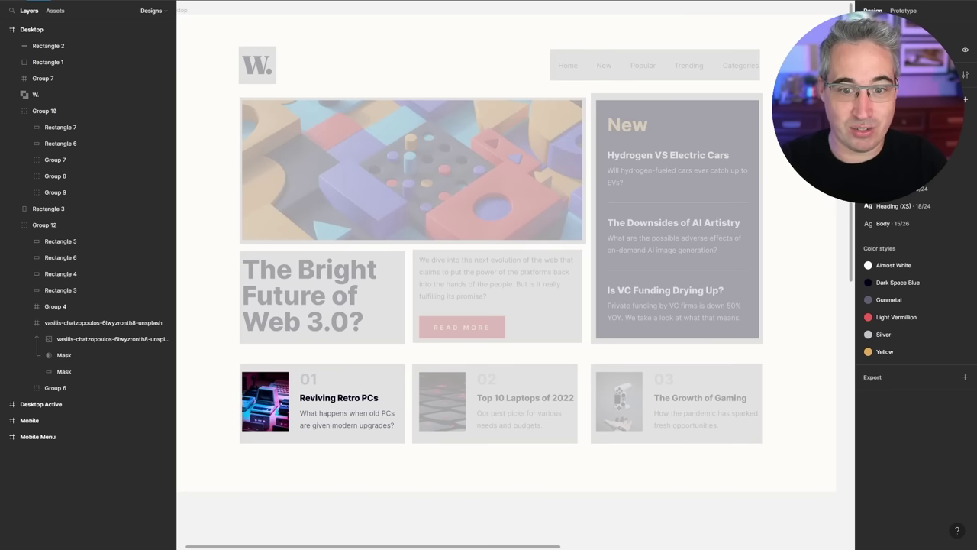
{"action": "left_click", "coordinate": [37, 112]}
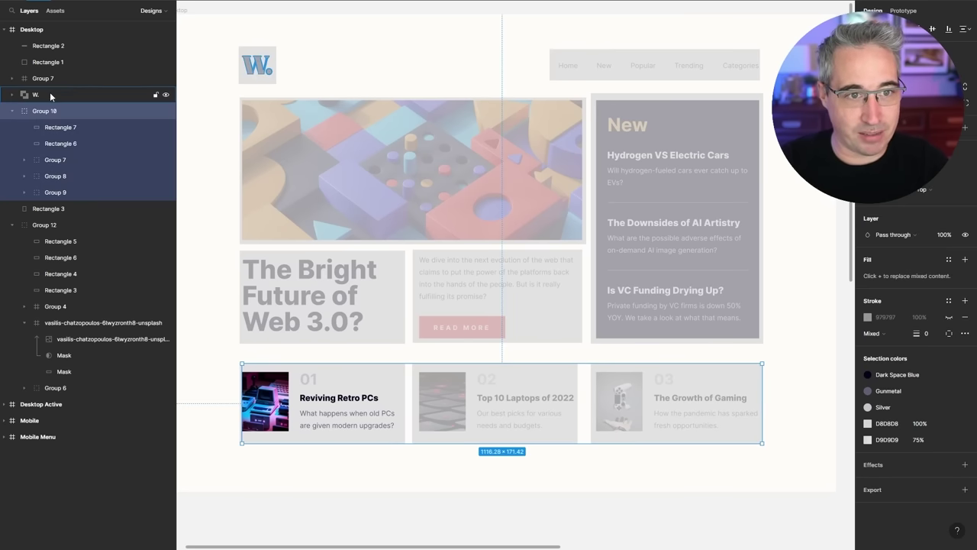
Set the fill opacity of all nine grey boxes to 100%
{"action": "left_click", "coordinate": [964, 440]}
{"action": "left_click", "coordinate": [919, 261]}
{"action": "type", "text": "1"}
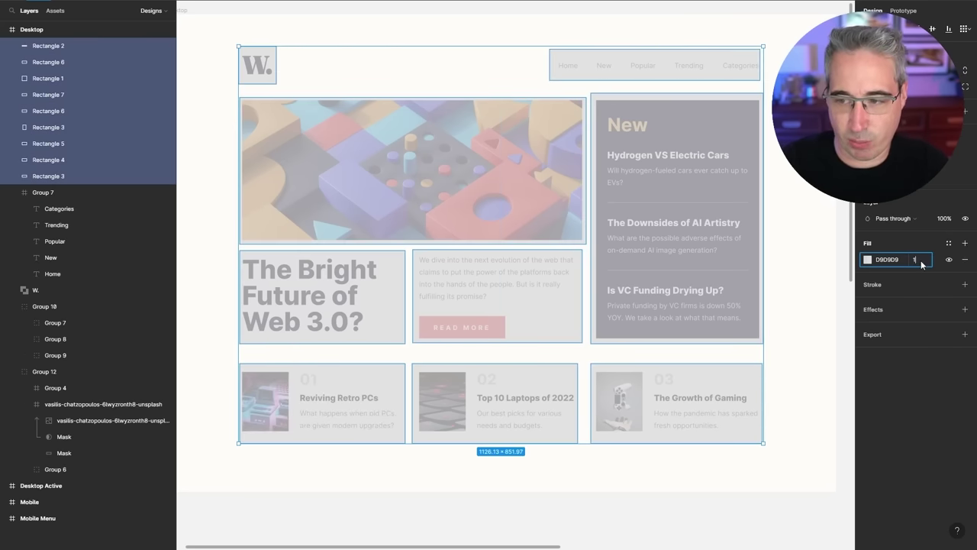
{"action": "type", "text": "00"}
{"action": "key", "text": "Return"}
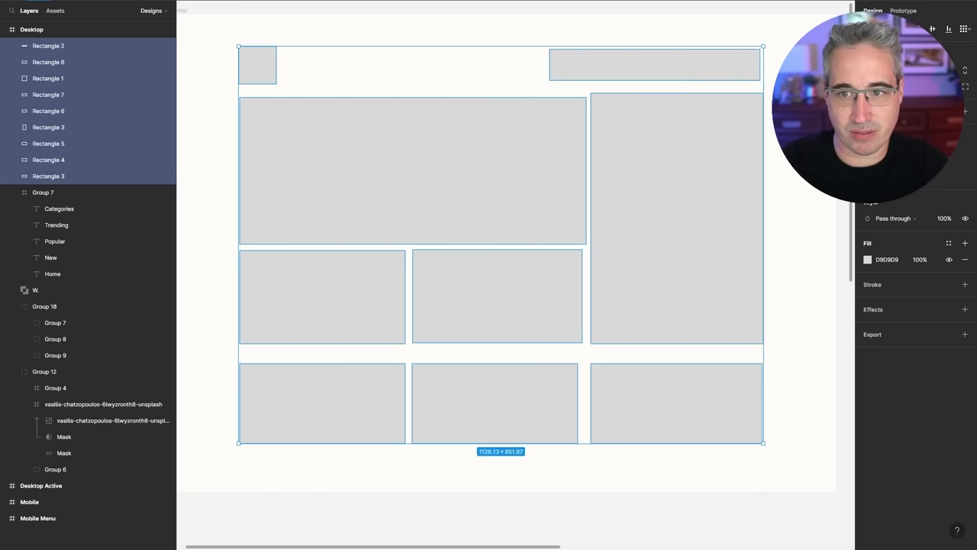
{"action": "key", "text": "Escape"}
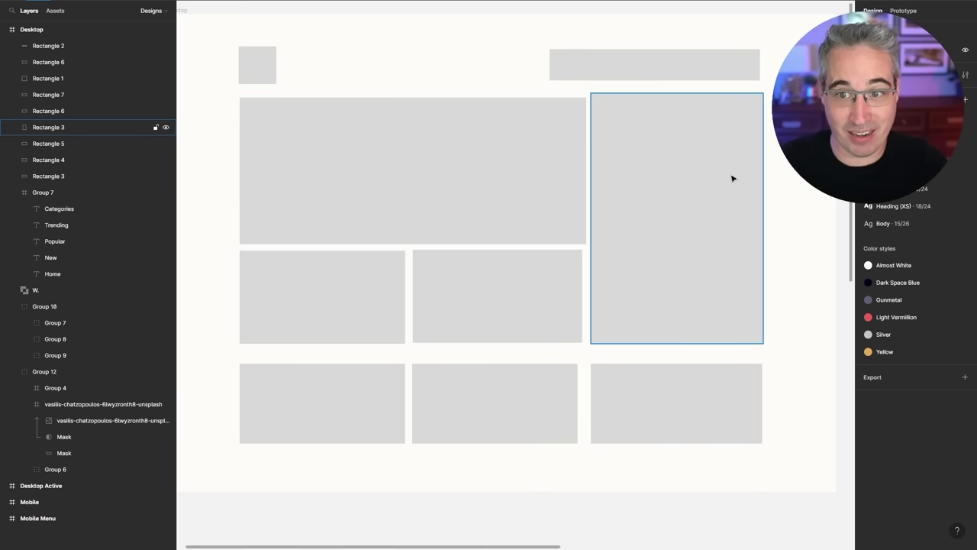
Align the hero box's top with the sidebar box and reseat the sidebar box over the New card
{"action": "left_click", "coordinate": [580, 105]}
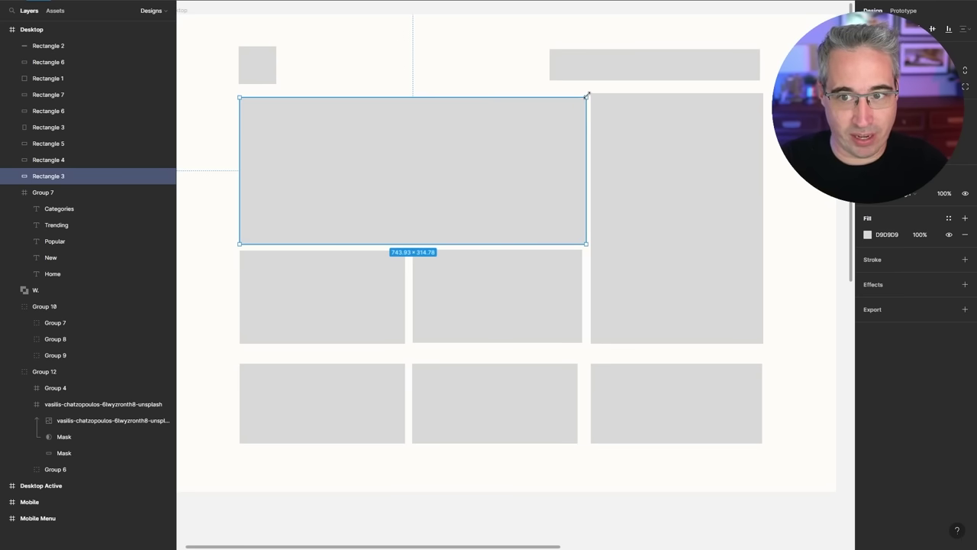
{"action": "left_click_drag", "start_coordinate": [587, 97], "coordinate": [583, 93]}
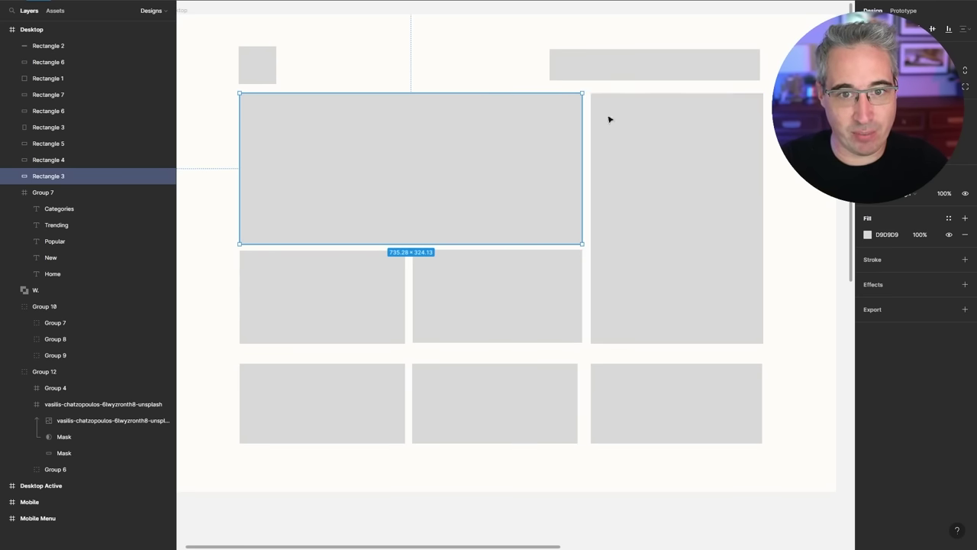
{"action": "left_click", "coordinate": [789, 199]}
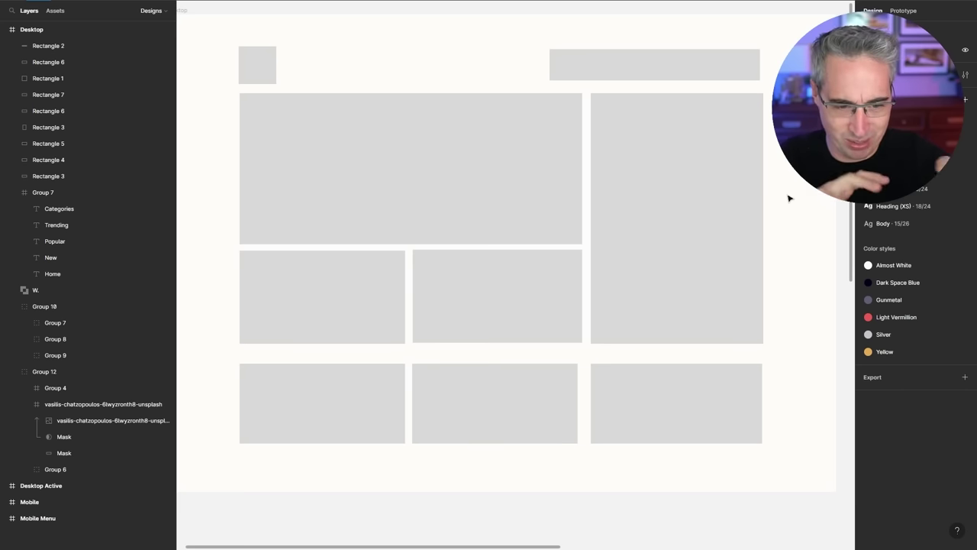
{"action": "left_click", "coordinate": [755, 168]}
{"action": "left_click_drag", "start_coordinate": [659, 334], "coordinate": [488, 318]}
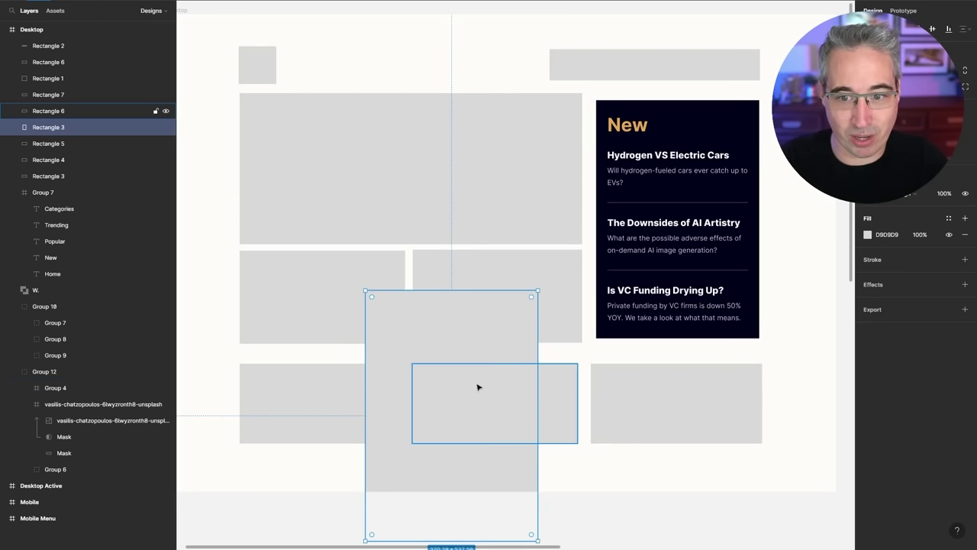
{"action": "left_click_drag", "start_coordinate": [478, 387], "coordinate": [700, 196]}
Reseat the middle bottom box over the laptop card and widen the navigation box to 470.28 × 67.13
{"action": "left_click_drag", "start_coordinate": [502, 420], "coordinate": [502, 317]}
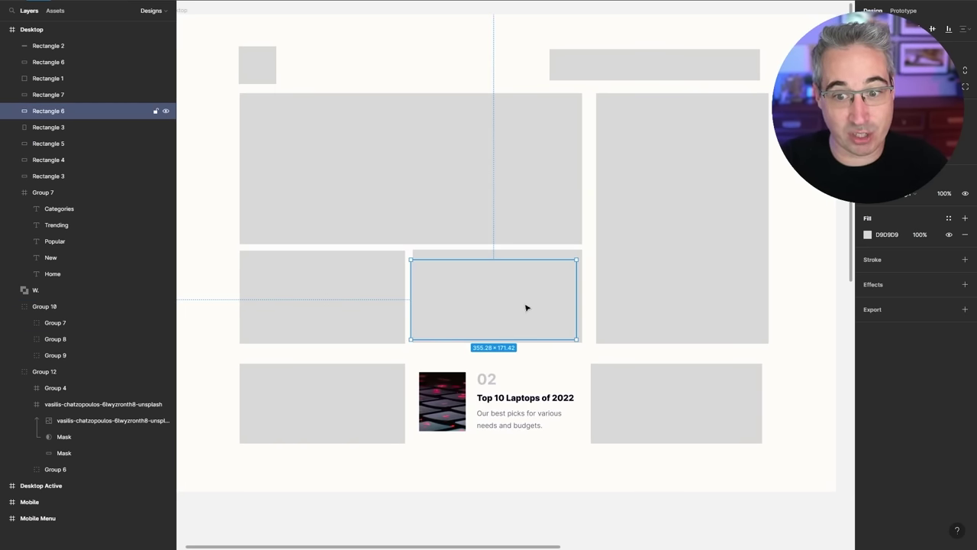
{"action": "left_click_drag", "start_coordinate": [526, 305], "coordinate": [530, 405]}
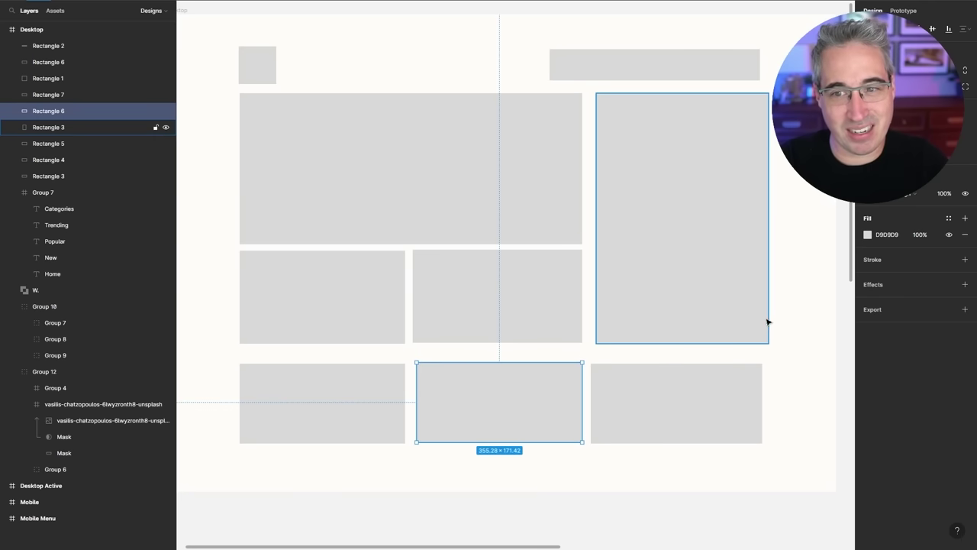
{"action": "left_click", "coordinate": [760, 69]}
{"action": "left_click_drag", "start_coordinate": [761, 71], "coordinate": [767, 71]}
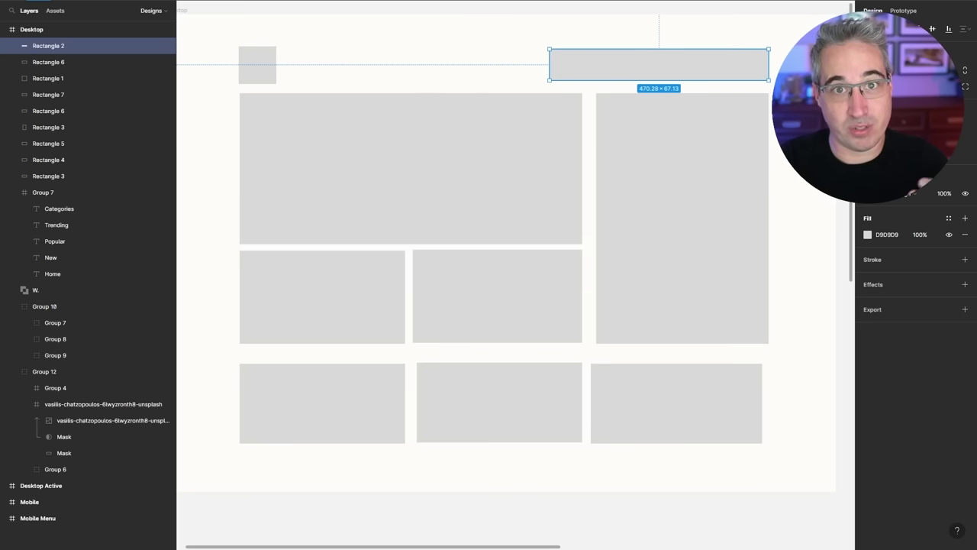